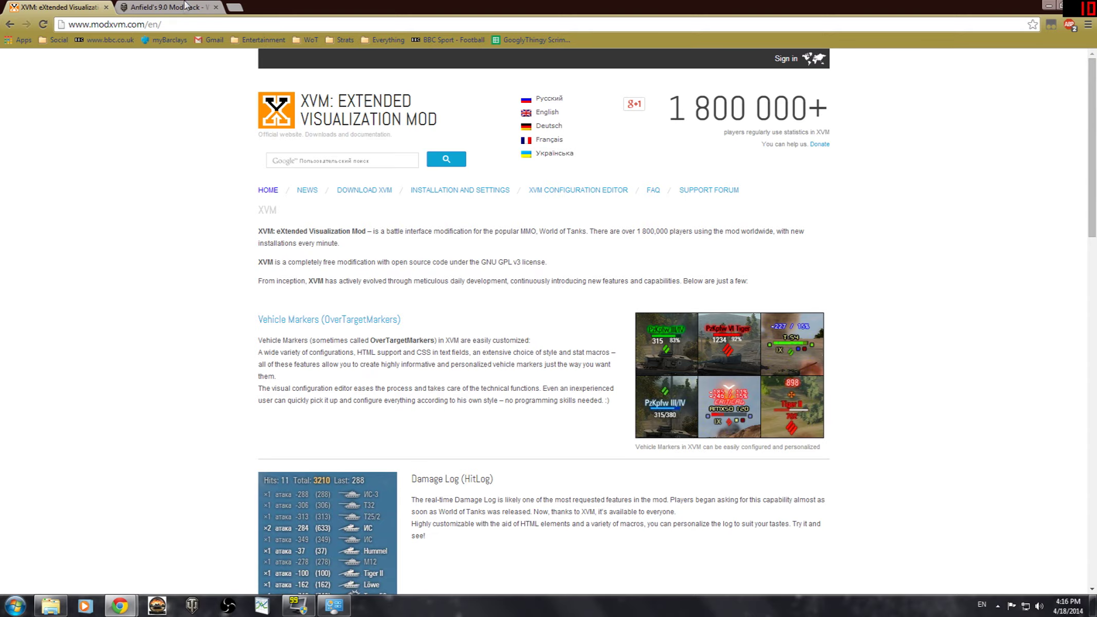
- Review the mod pack forum post's 'To Enable XVM stats' instructions, then return to modxvm.com
click(167, 7)
scroll(637, 291, down, 8)
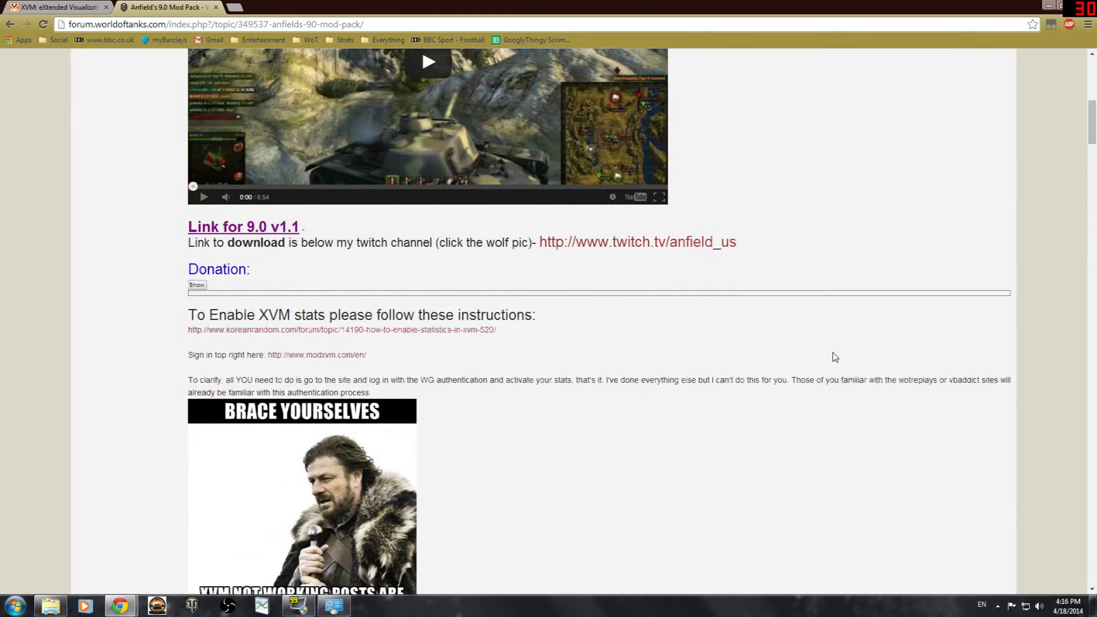
scroll(566, 327, down, 5)
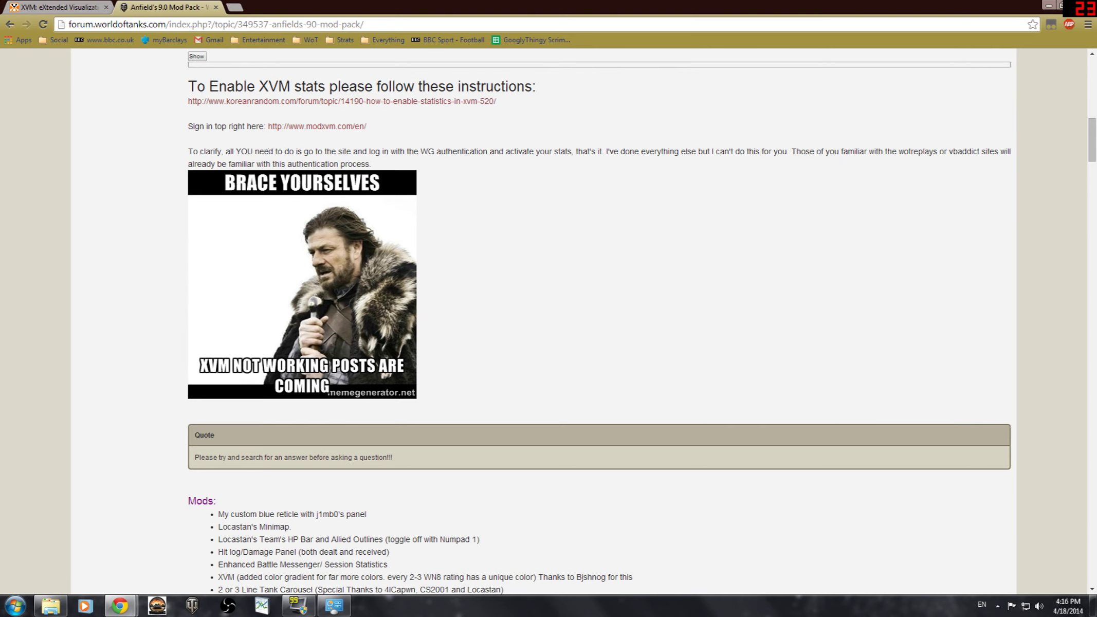
scroll(552, 206, up, 2)
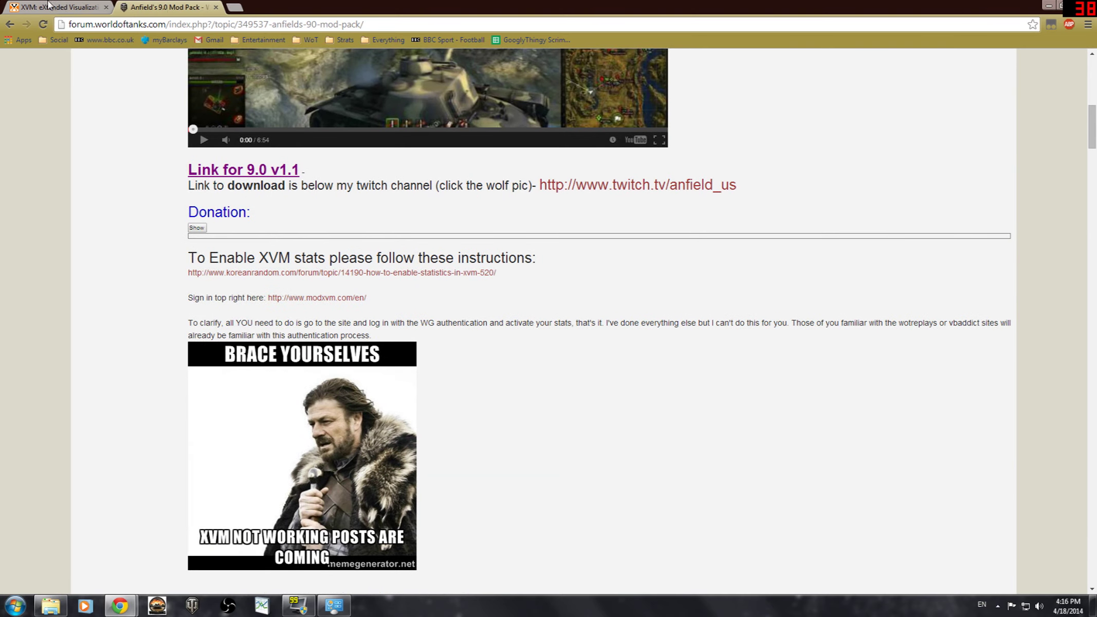
click(52, 7)
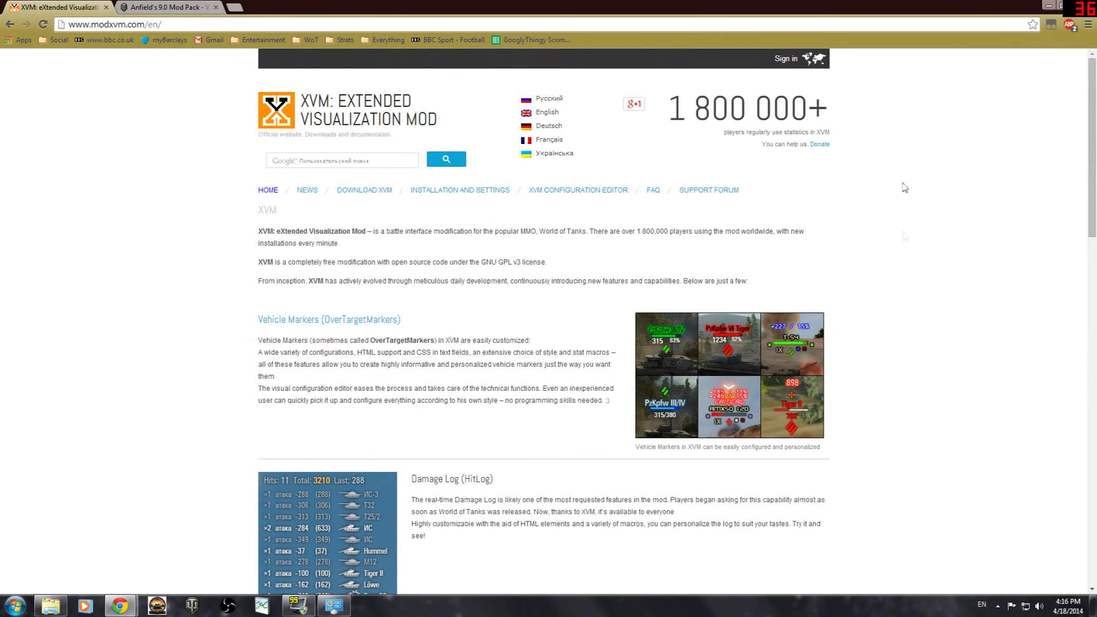
- Choose the [NA] America region for Wargaming.net ID sign-in on modxvm.com
click(786, 59)
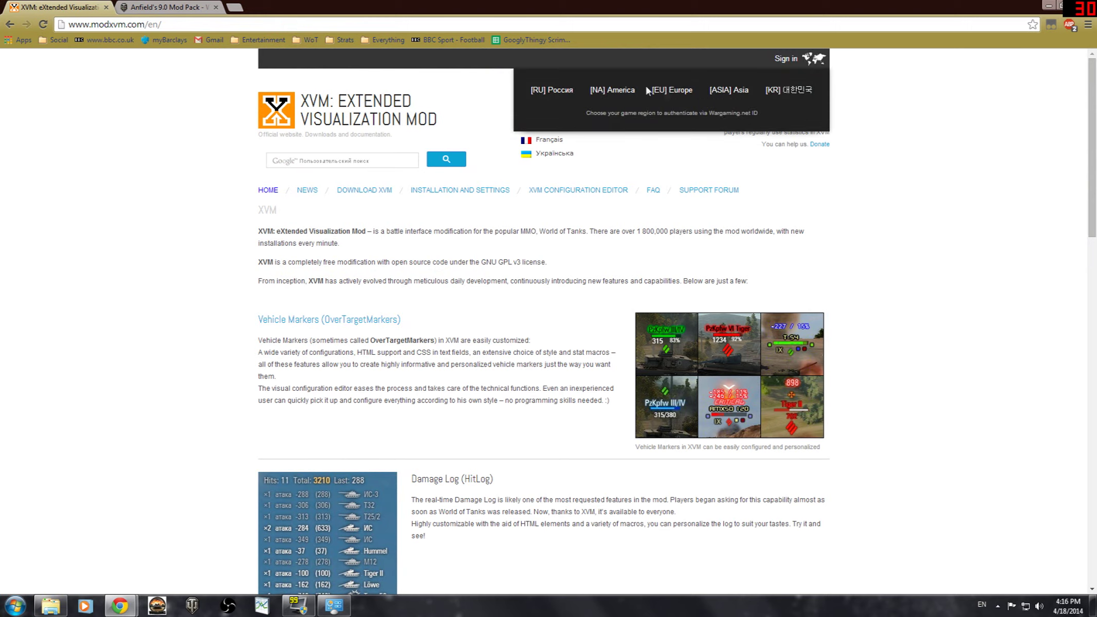
click(616, 92)
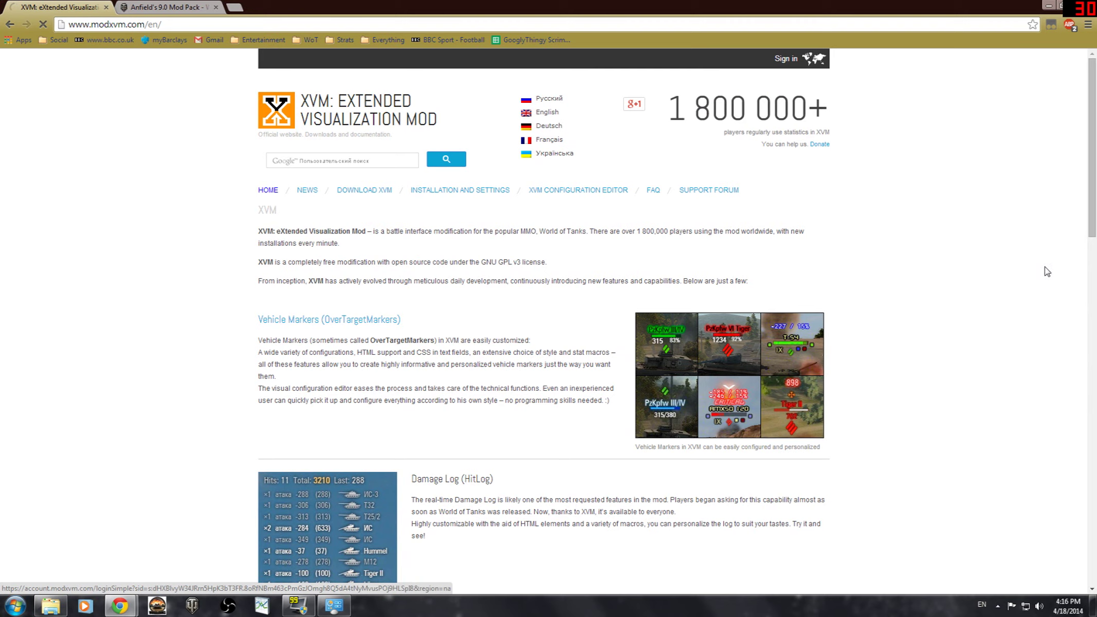